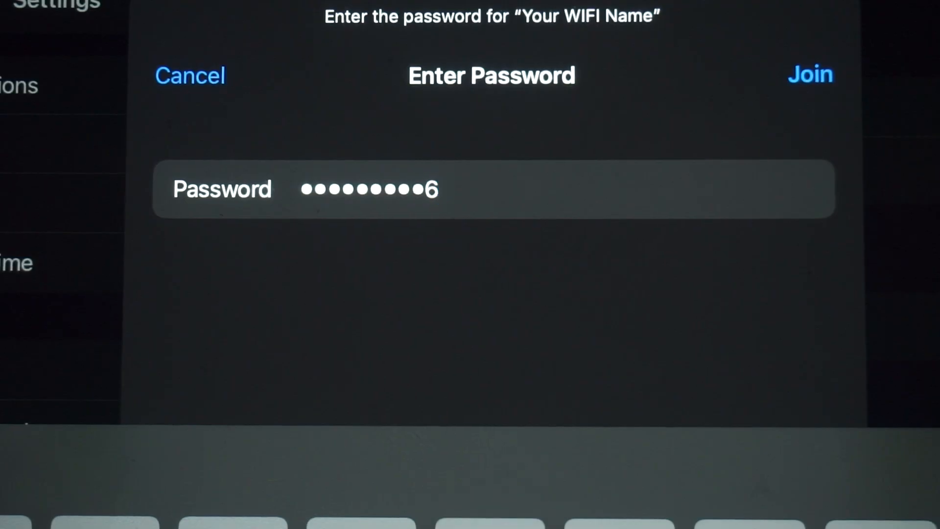
# Join the router's Wi-Fi network 'Your WIFI Name' using the network key from the label
pyautogui.click(810, 75)
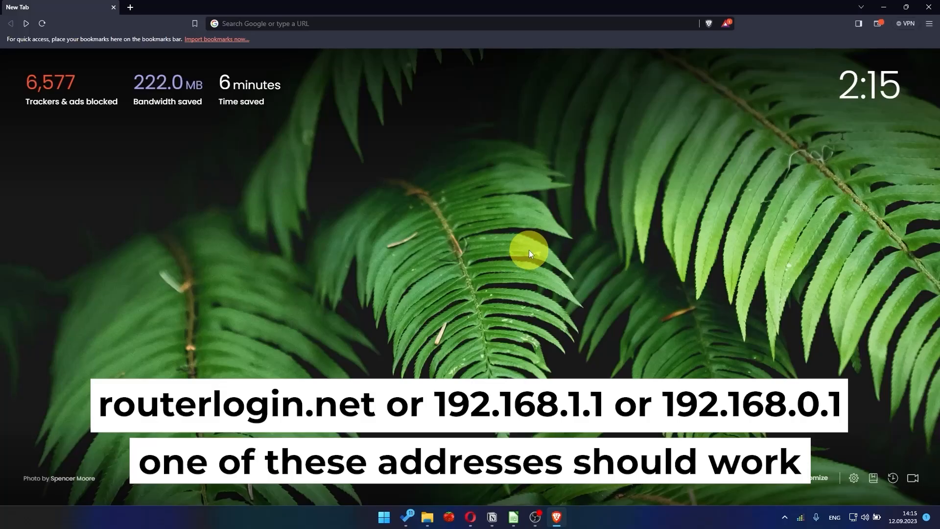
# Enter 192.168.1.1 in Brave's address bar to load the router's setup page
pyautogui.click(417, 29)
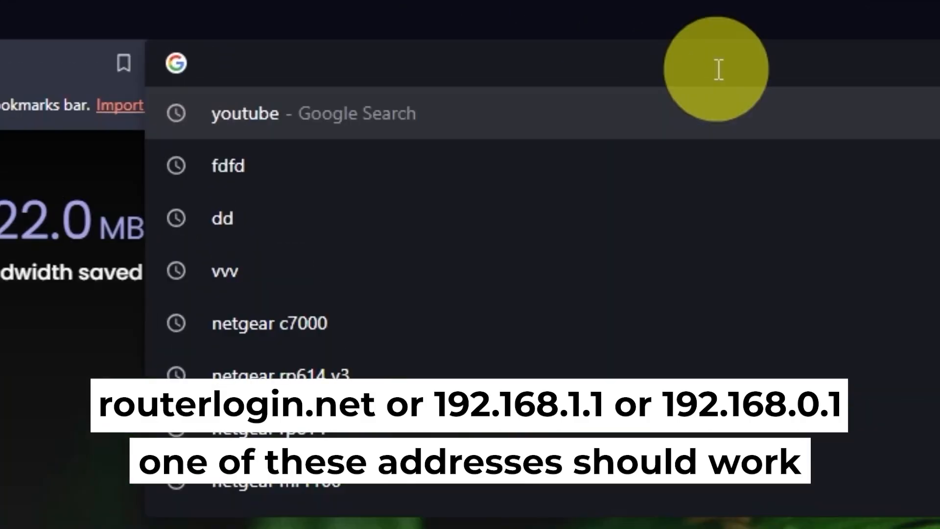
pyautogui.write('192')
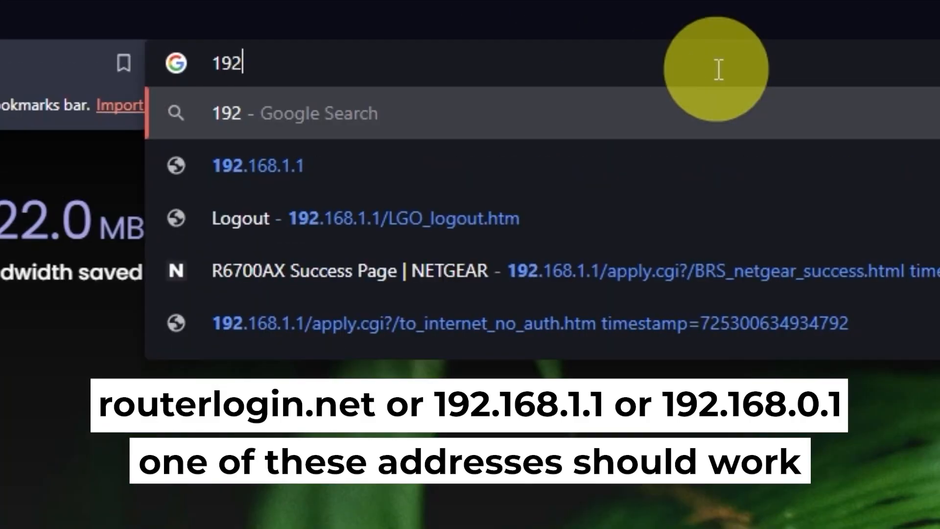
pyautogui.write('.168.1.')
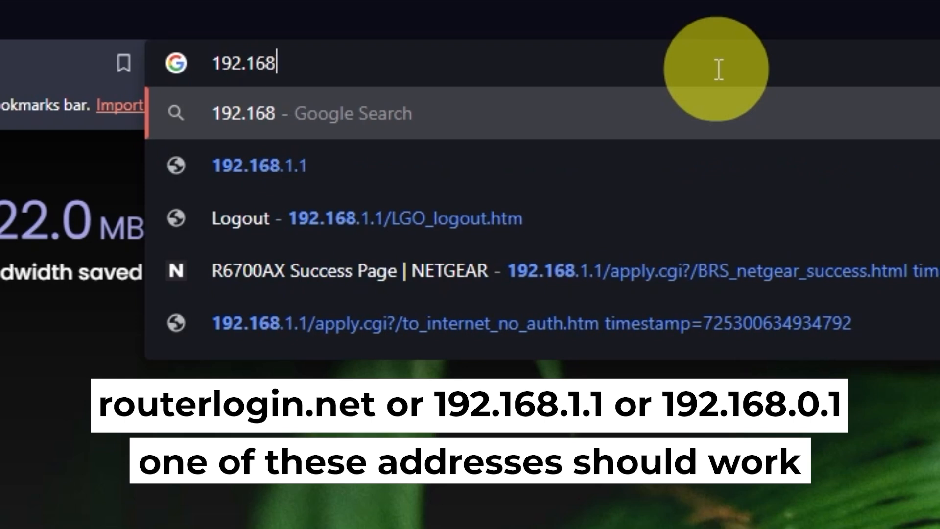
pyautogui.write('1')
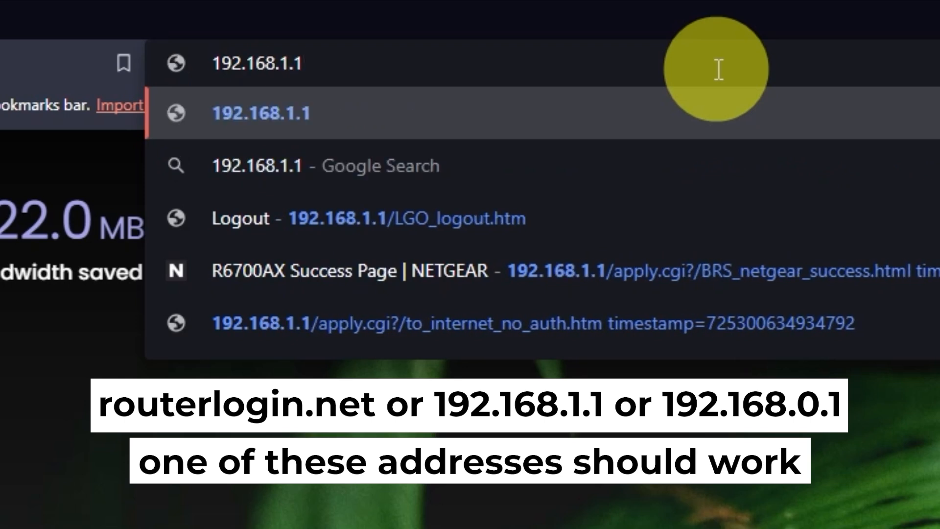
pyautogui.press('Return')
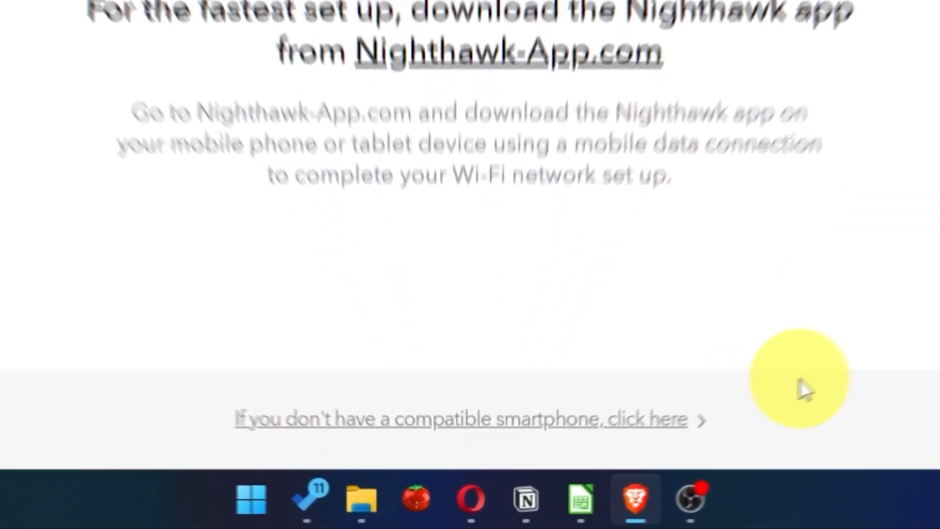
# Skip the smartphone app, agree to NETGEAR's terms, and choose manual internet configuration
pyautogui.click(553, 403)
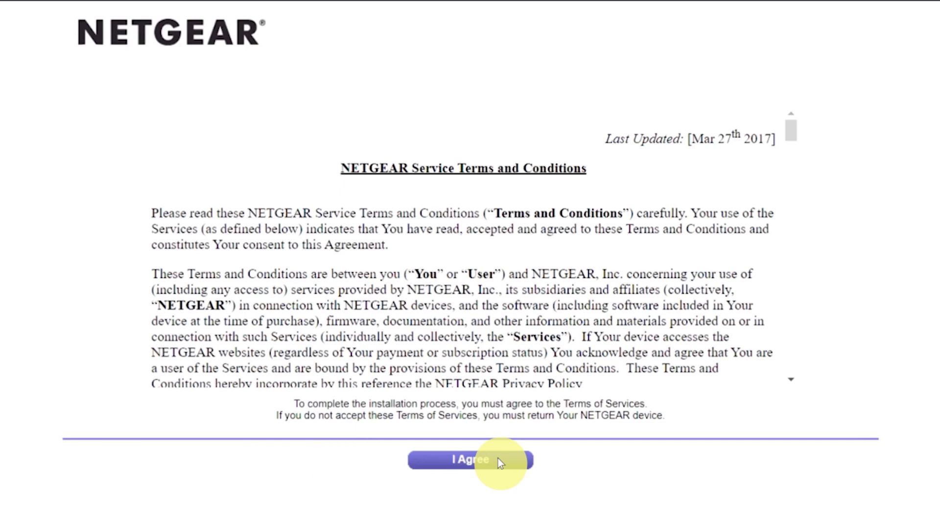
pyautogui.click(498, 459)
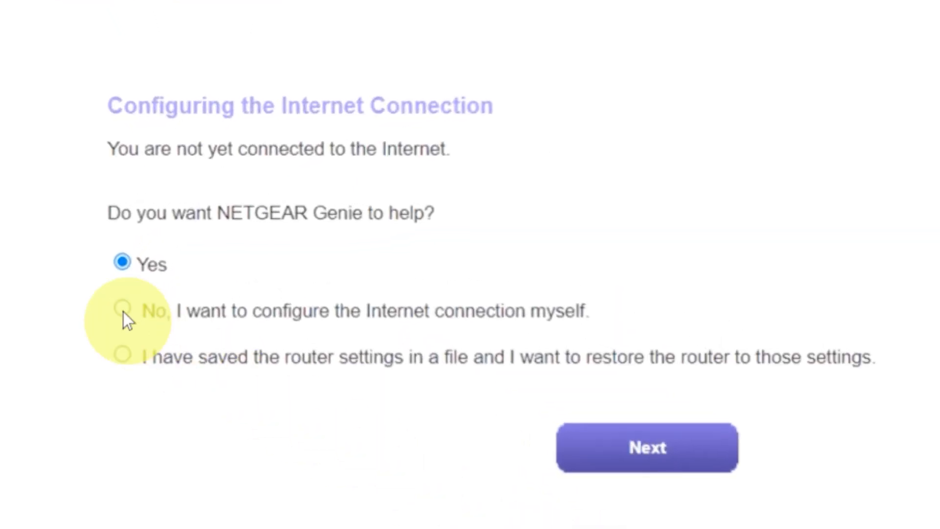
pyautogui.click(123, 312)
pyautogui.click(598, 447)
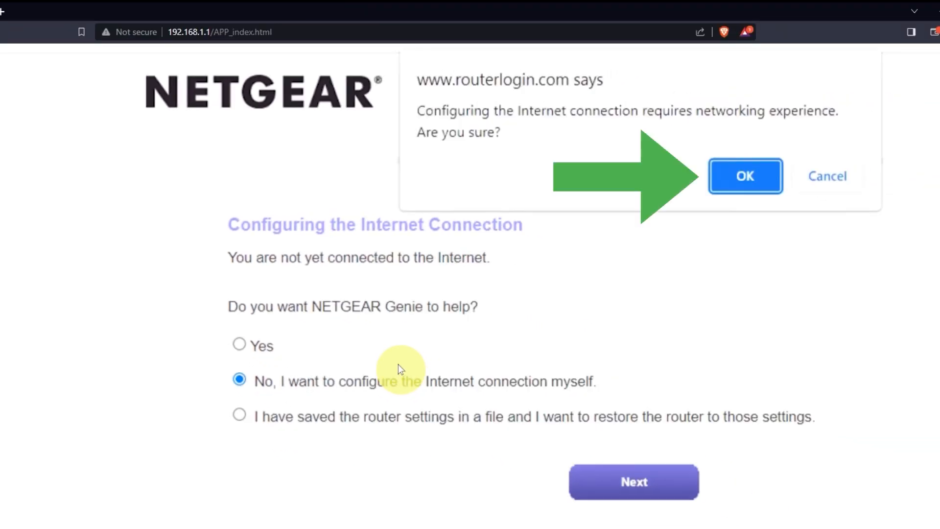
pyautogui.click(733, 175)
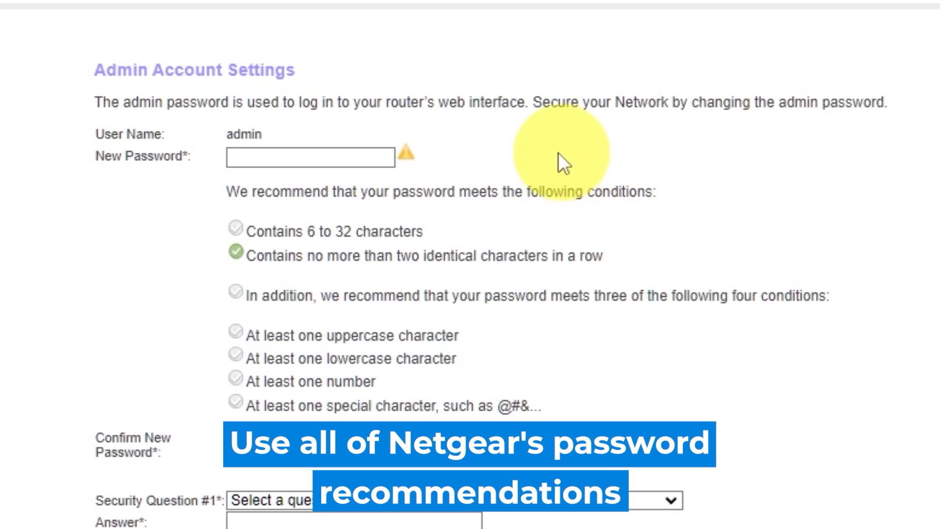
# Enter and confirm a new admin password
pyautogui.click(293, 152)
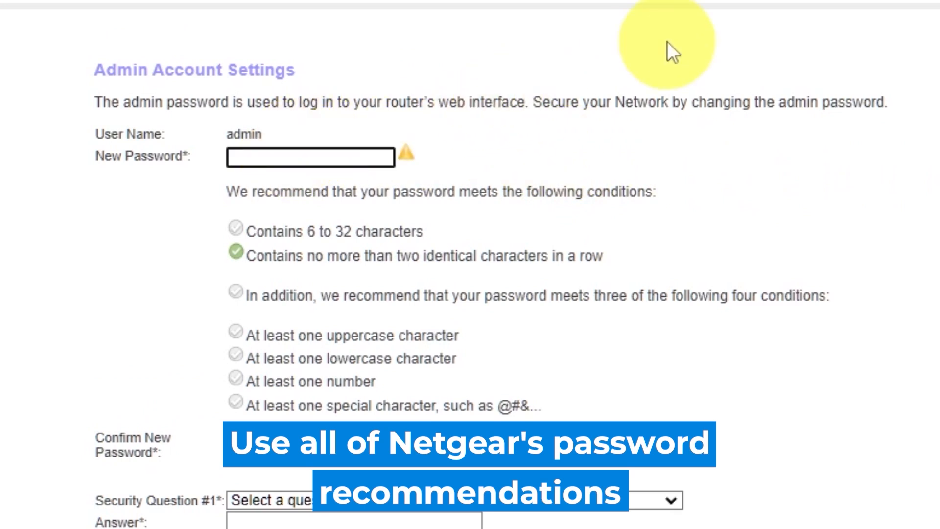
pyautogui.write('abcdefghij')
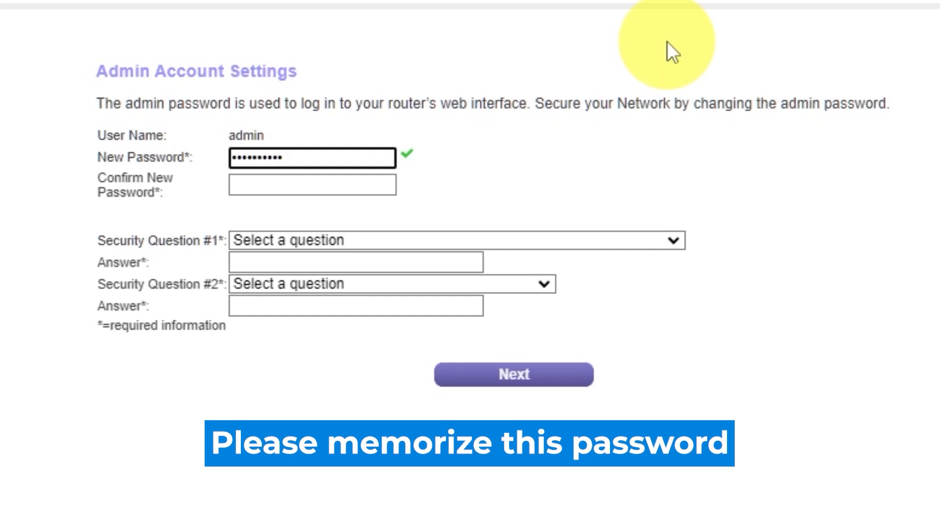
pyautogui.click(346, 185)
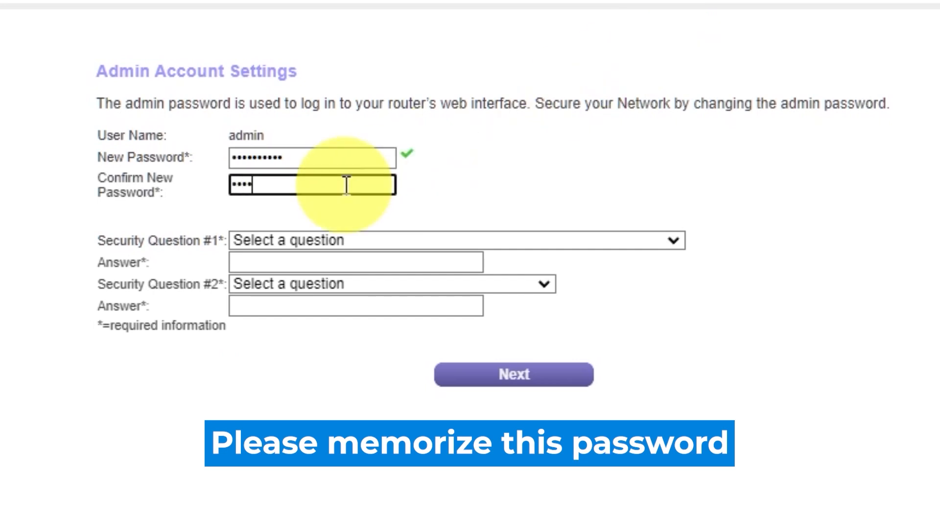
pyautogui.write('abcdefghij')
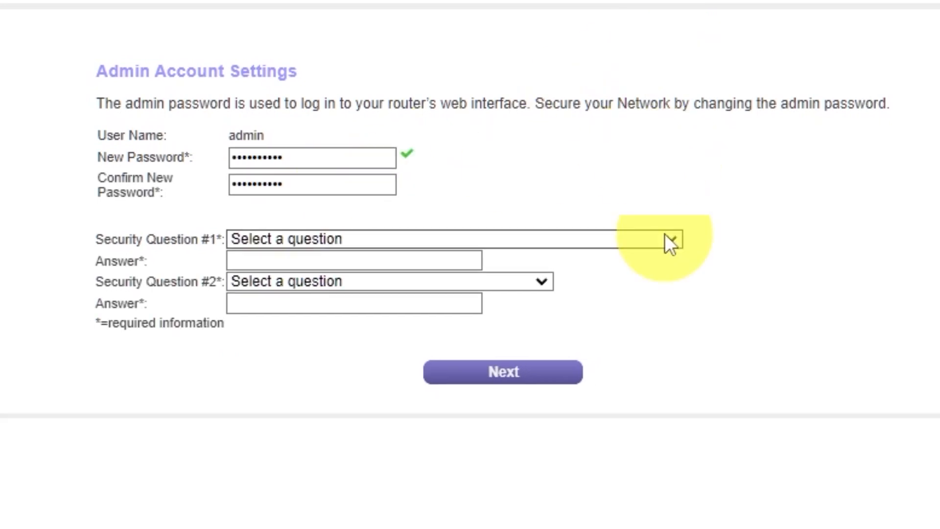
# Answer the first-school and father's-birth-city security questions and submit the admin account settings
pyautogui.click(668, 235)
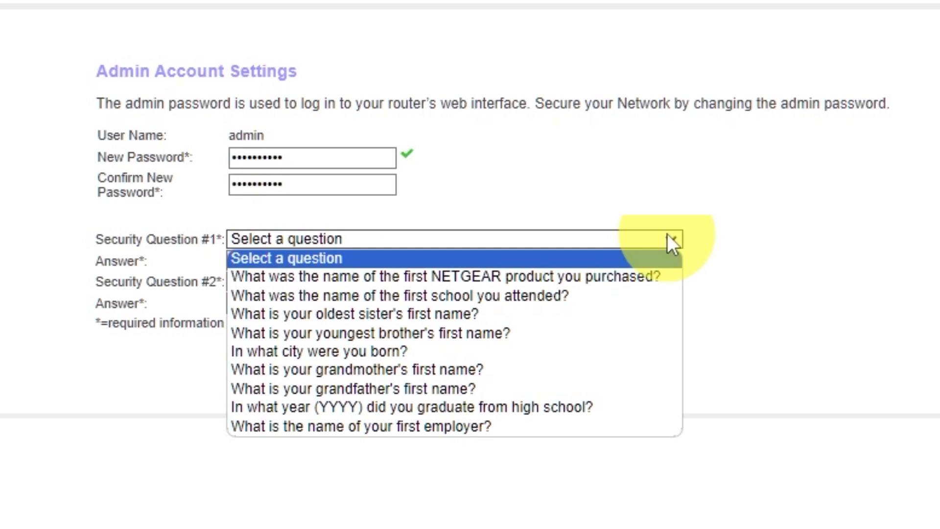
pyautogui.click(515, 296)
pyautogui.click(458, 261)
pyautogui.write('2010')
pyautogui.click(538, 281)
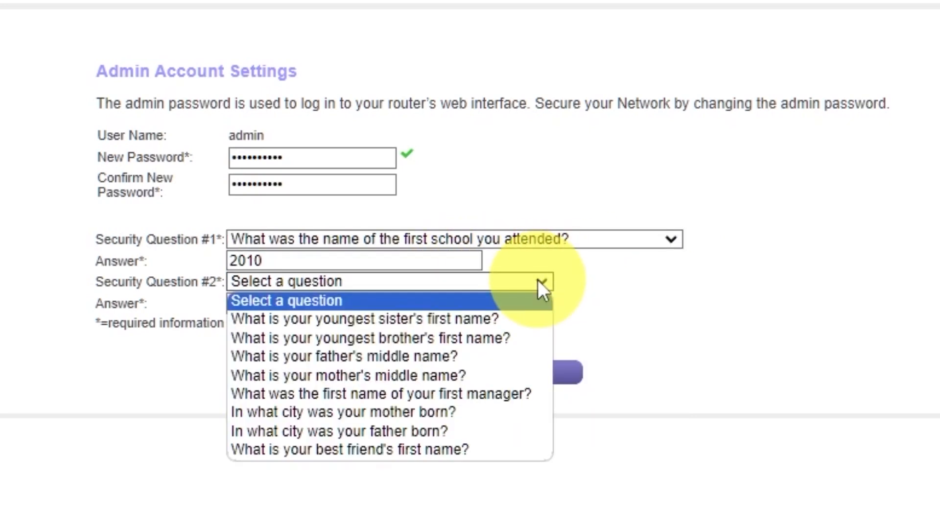
pyautogui.click(482, 431)
pyautogui.click(437, 302)
pyautogui.write('Kharkiv')
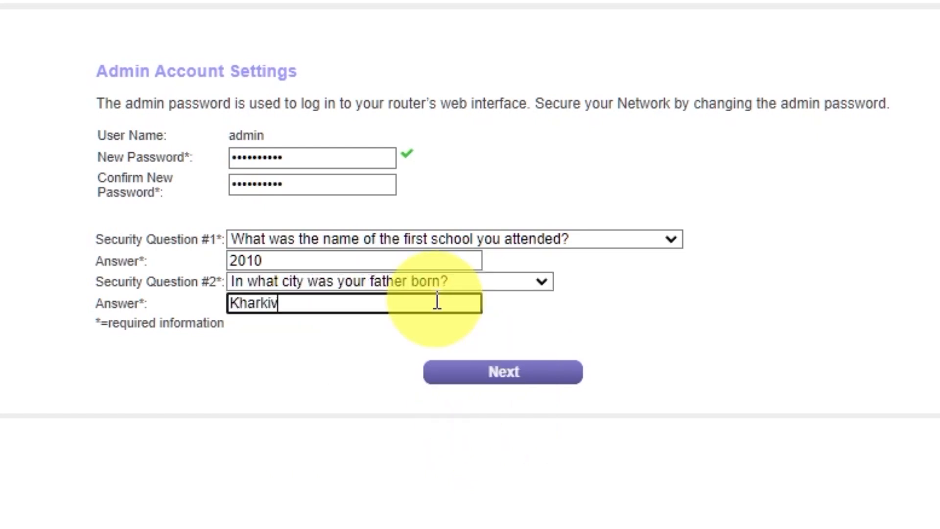
pyautogui.click(684, 314)
pyautogui.click(496, 386)
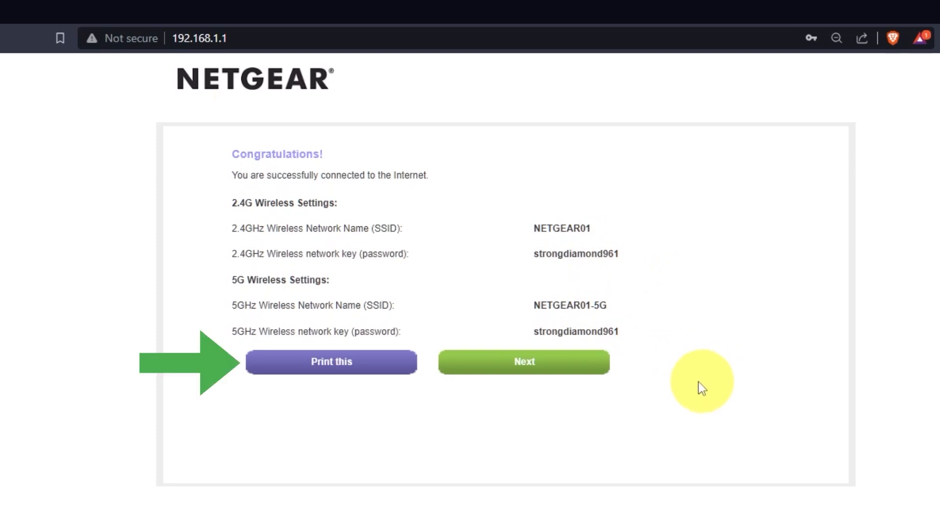
# Continue past the wireless settings summary and accept the firmware upgrade to V1.0.0.54
pyautogui.click(573, 368)
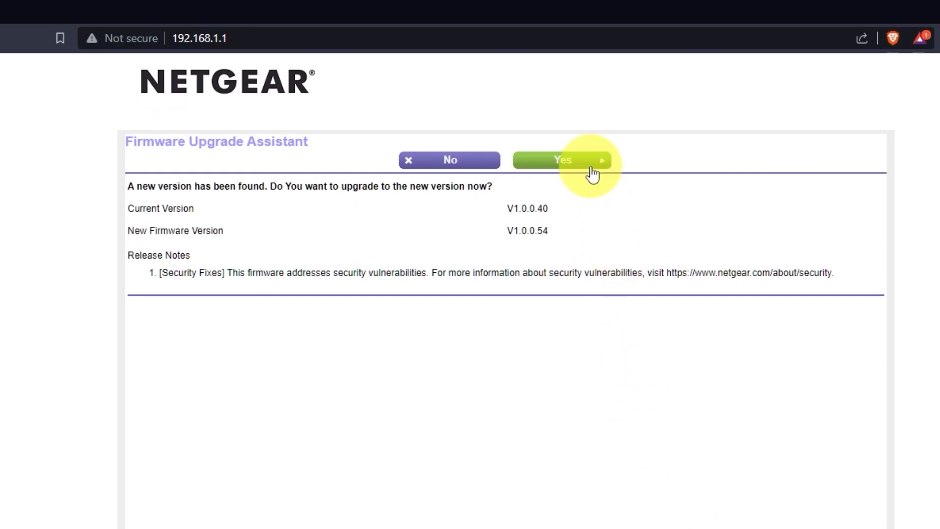
pyautogui.click(592, 170)
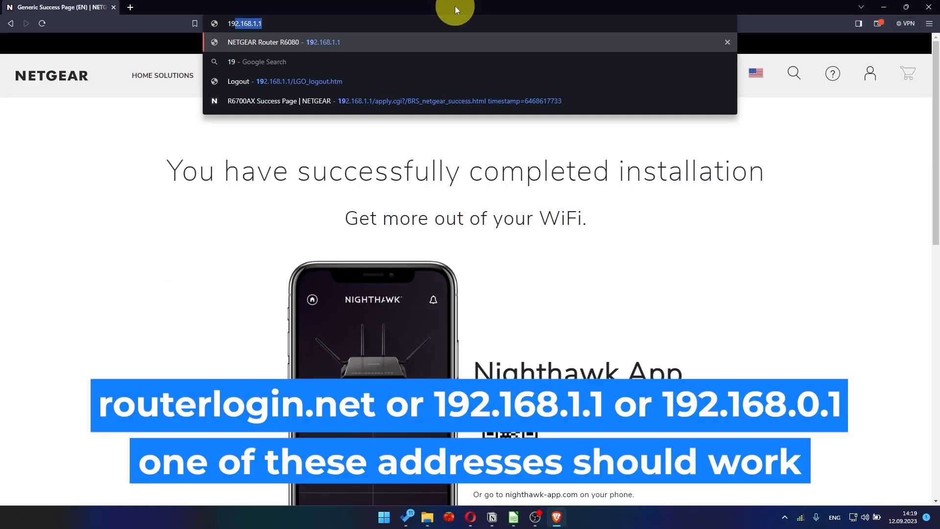
# Load 192.168.1.1 and sign in with the admin username and password
pyautogui.write('92.168')
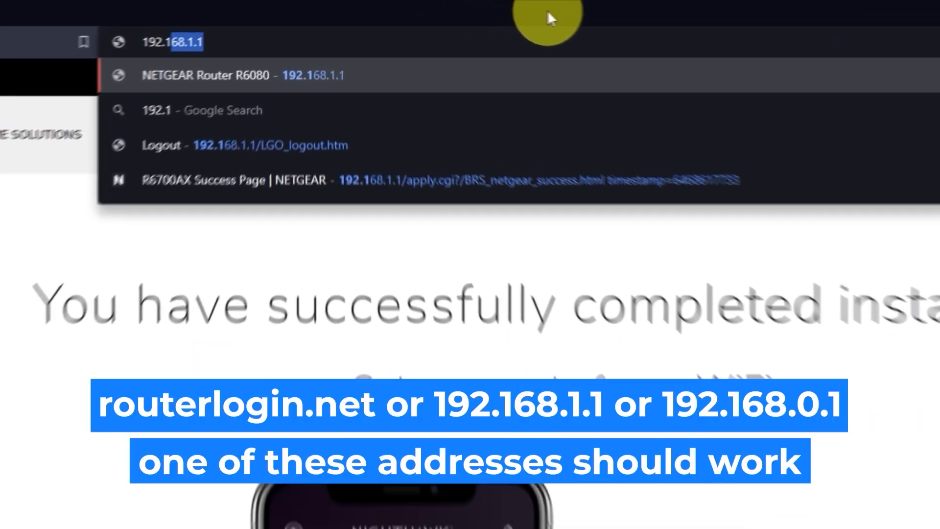
pyautogui.write('.1.1')
pyautogui.press('Return')
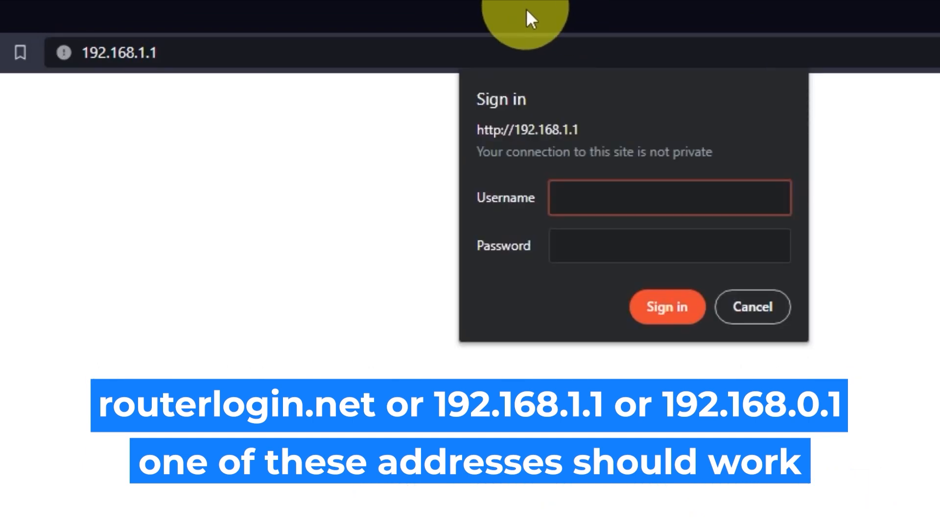
pyautogui.write('admin')
pyautogui.press('Tab')
pyautogui.write('admin@123')
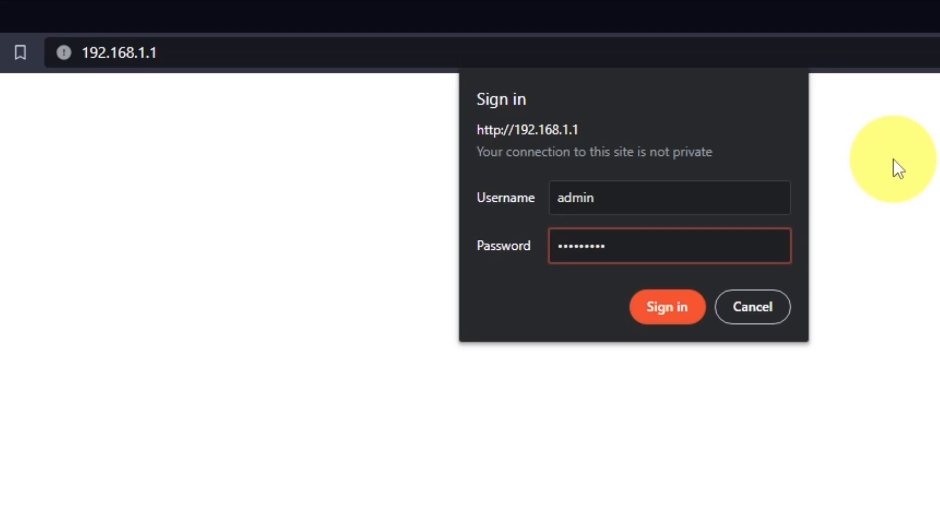
pyautogui.click(687, 310)
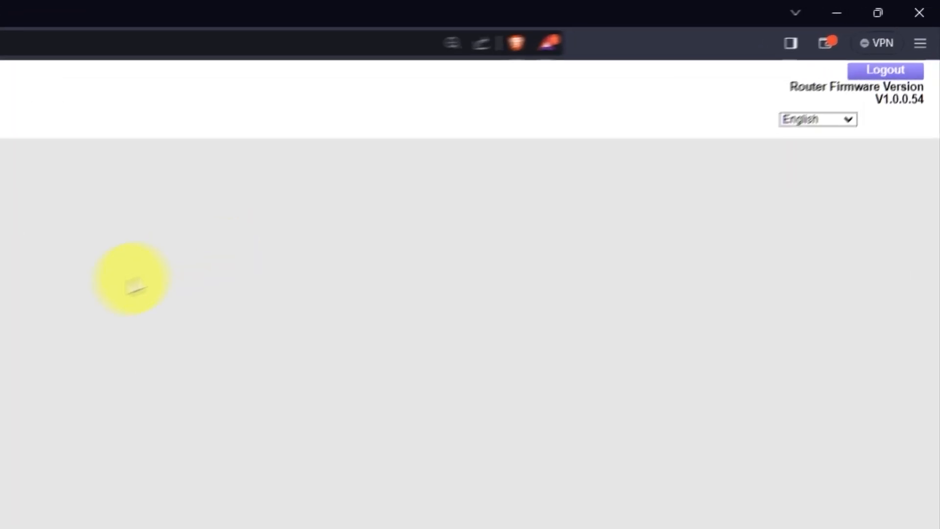
# Keep the interface language on English, then open Setup Wizard under ADVANCED
pyautogui.click(844, 118)
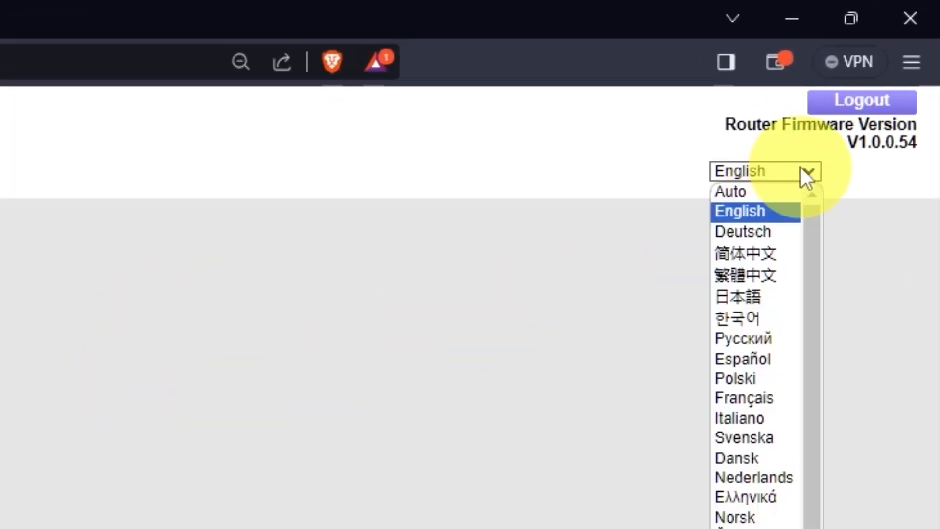
pyautogui.scroll(-1, 752, 336)
pyautogui.scroll(1, 751, 336)
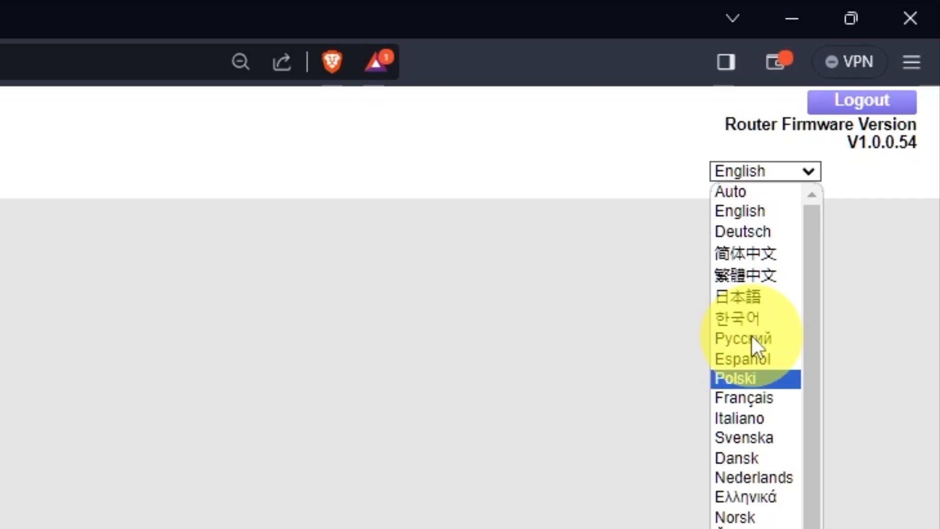
pyautogui.click(814, 166)
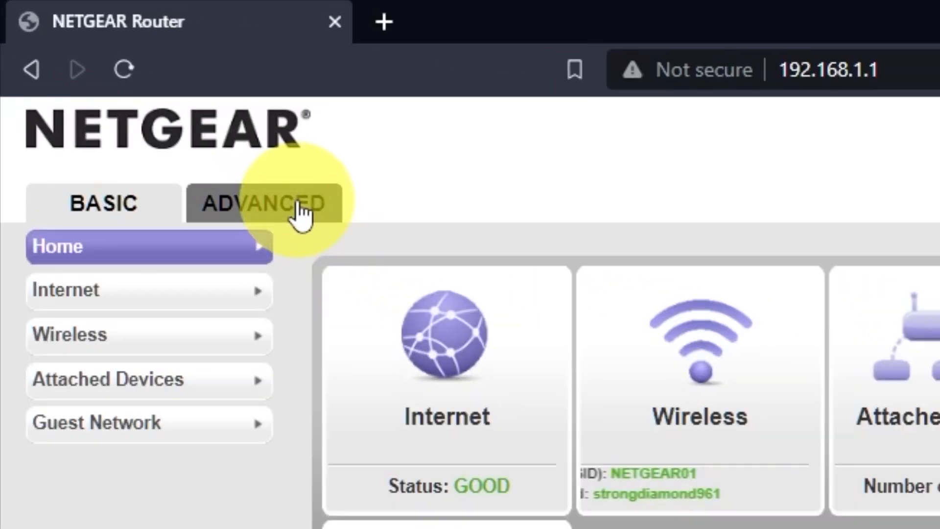
pyautogui.click(300, 211)
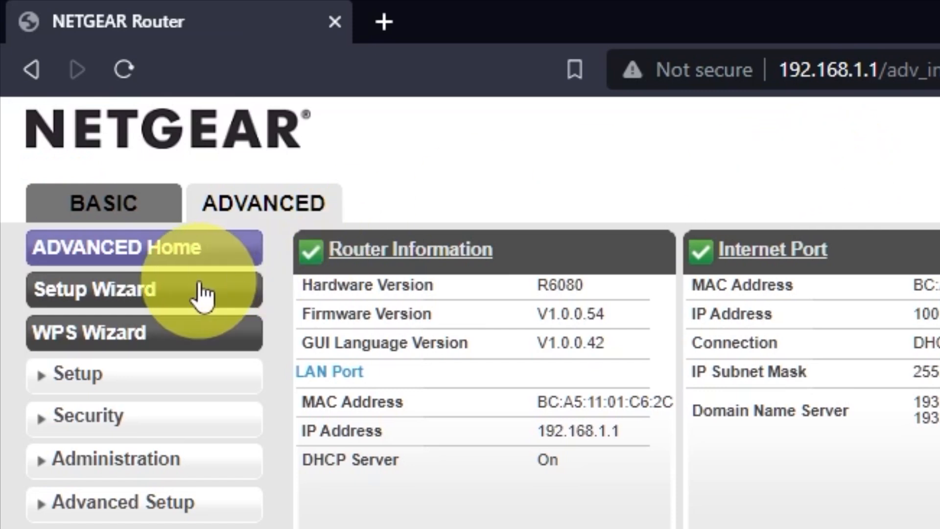
pyautogui.click(228, 292)
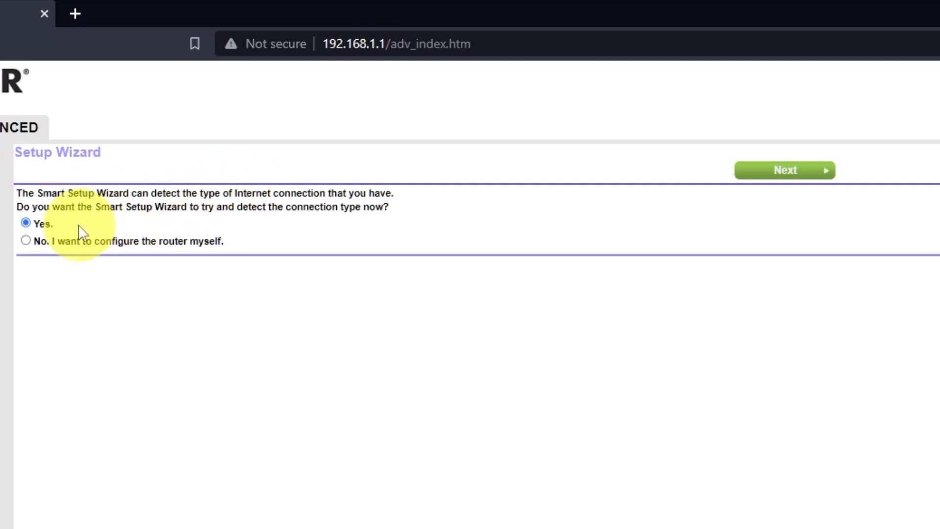
# Choose 'No. I want to configure the router myself' and proceed to Internet Setup
pyautogui.click(25, 240)
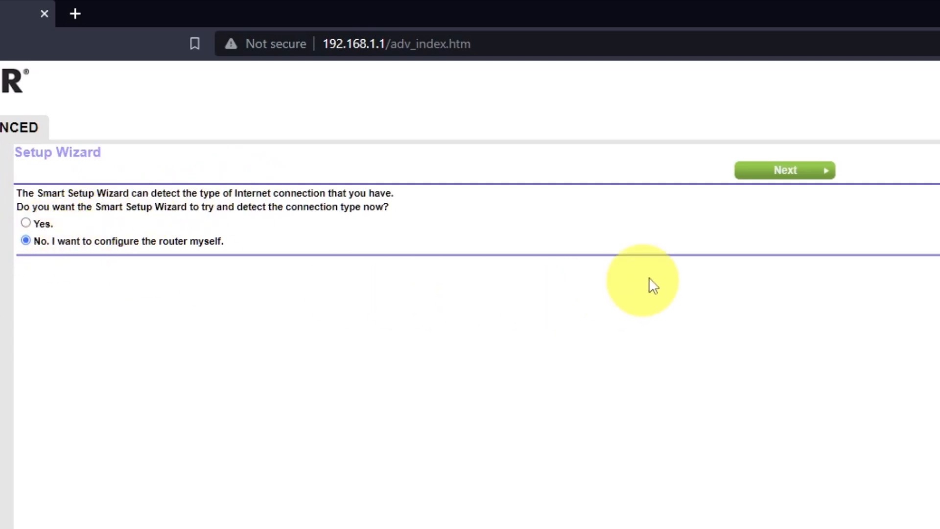
pyautogui.click(799, 171)
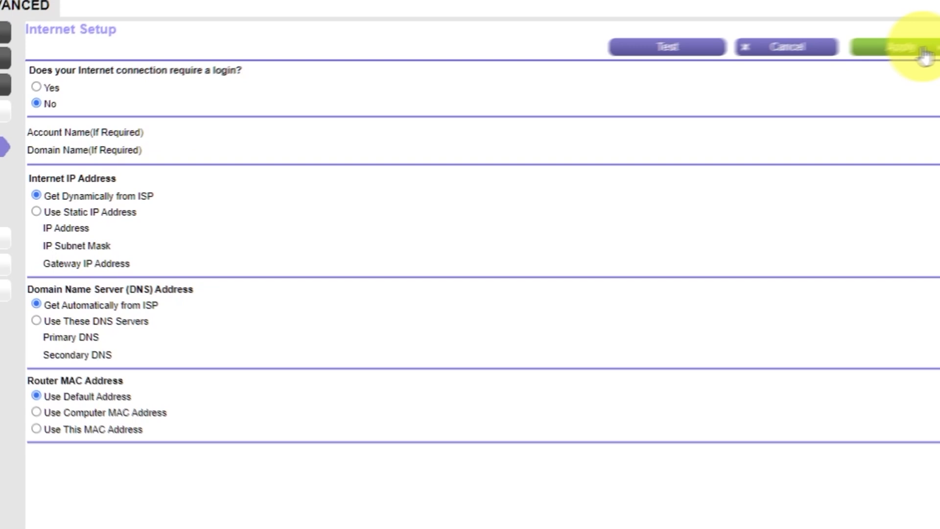
# Apply the Internet Setup with no login, dynamic IP and ISP-assigned DNS
pyautogui.click(888, 56)
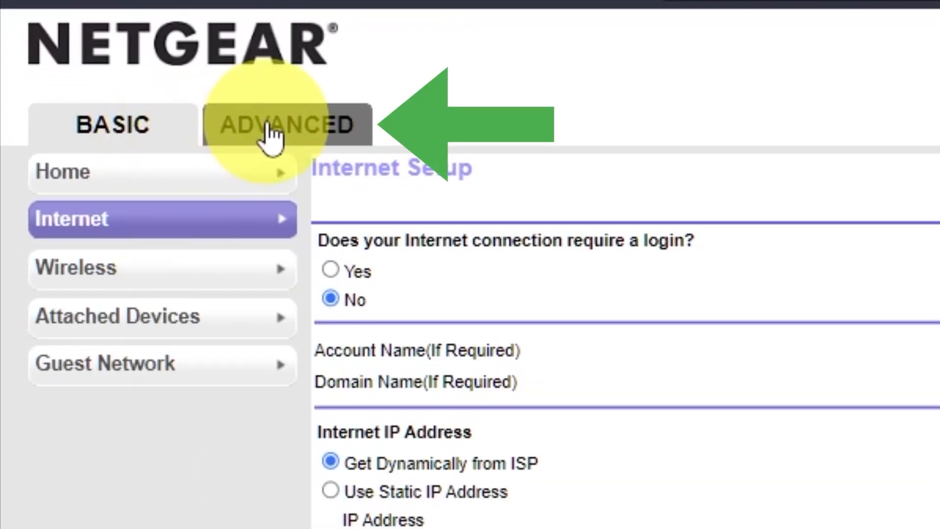
# Reboot the router from ADVANCED Router Information and confirm the reboot
pyautogui.click(293, 131)
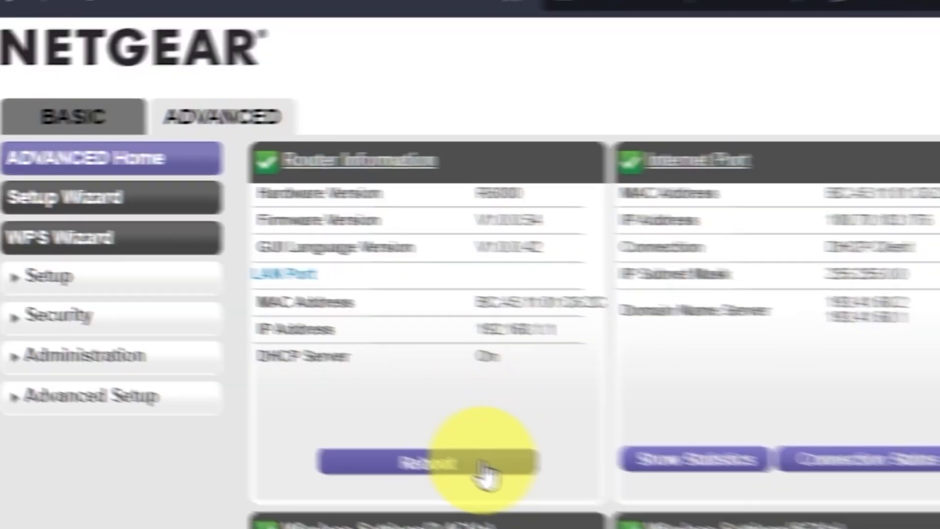
pyautogui.click(523, 483)
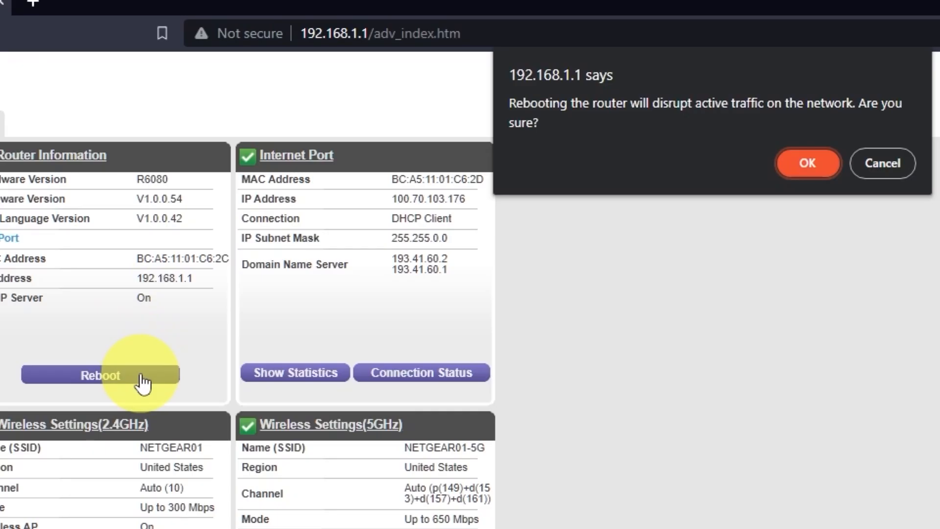
pyautogui.click(820, 163)
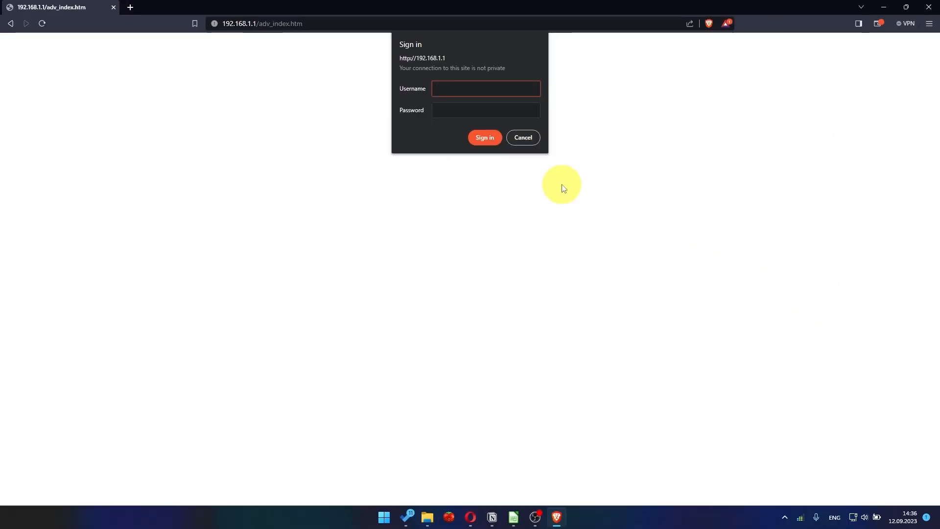
# Test the connection by searching for 'you' (youtube) in a new browser tab
pyautogui.click(130, 7)
pyautogui.write('yo')
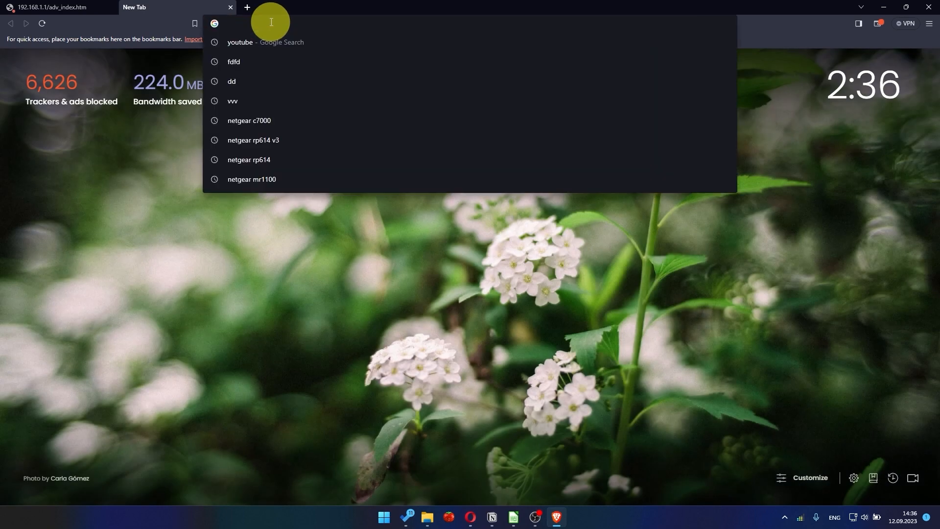
pyautogui.write('u')
pyautogui.press('Return')
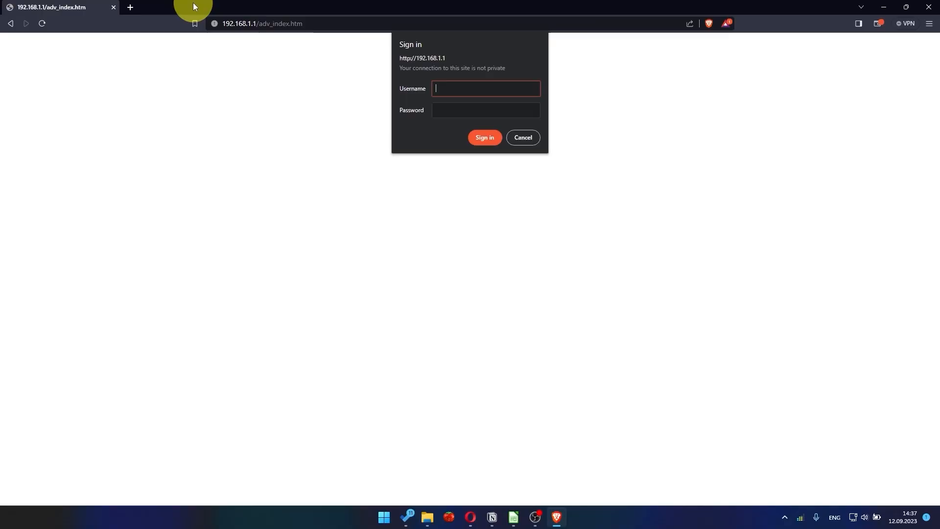
# Sign back in to the router with username 'admin' and the admin password
pyautogui.write('admin')
pyautogui.press('Tab')
pyautogui.write('*********')
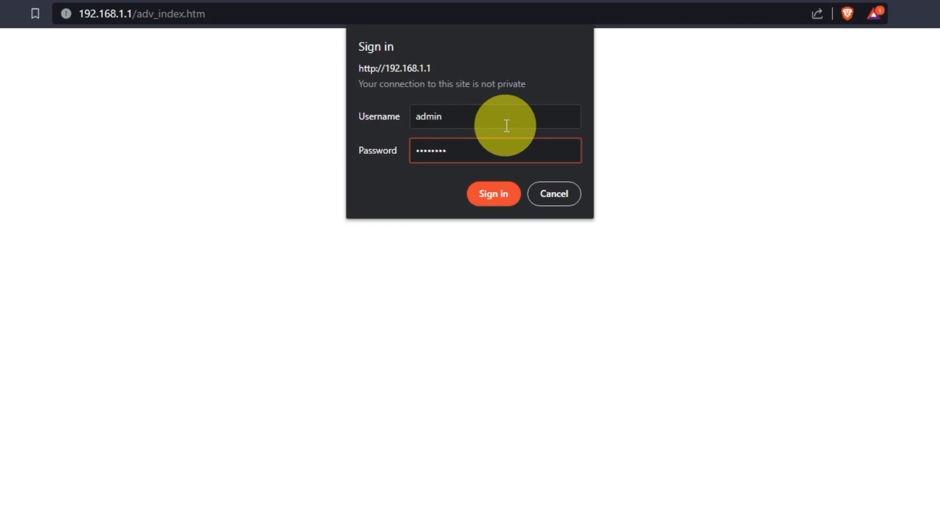
pyautogui.click(504, 192)
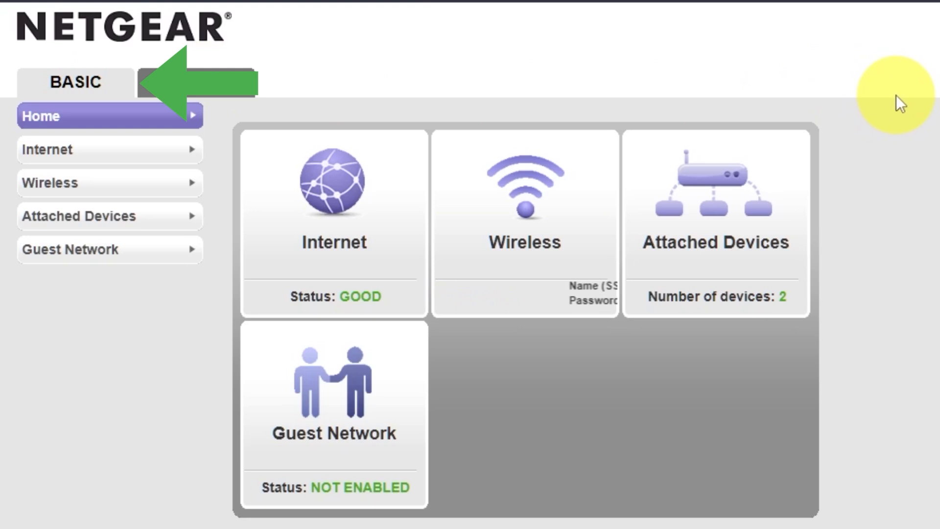
# Reapply the Internet Setup settings, then reboot the router from the Advanced home page
pyautogui.click(95, 156)
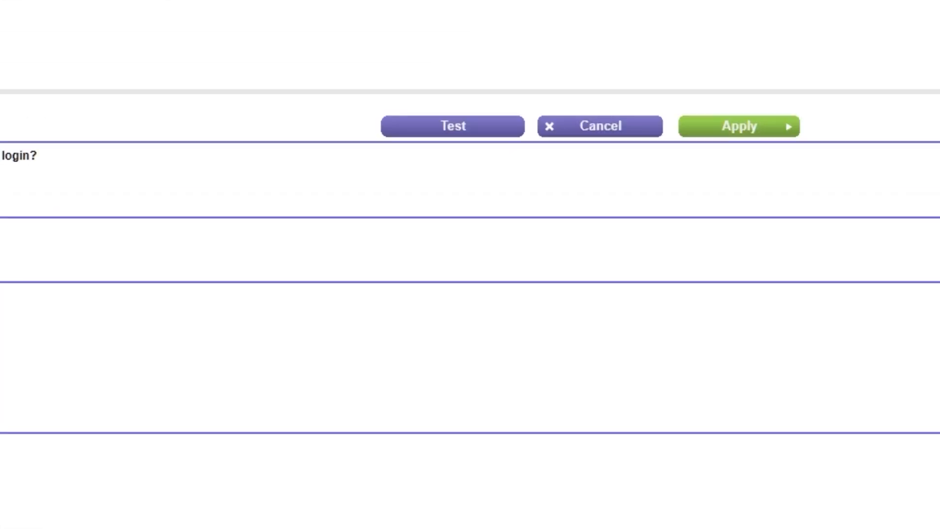
pyautogui.click(777, 127)
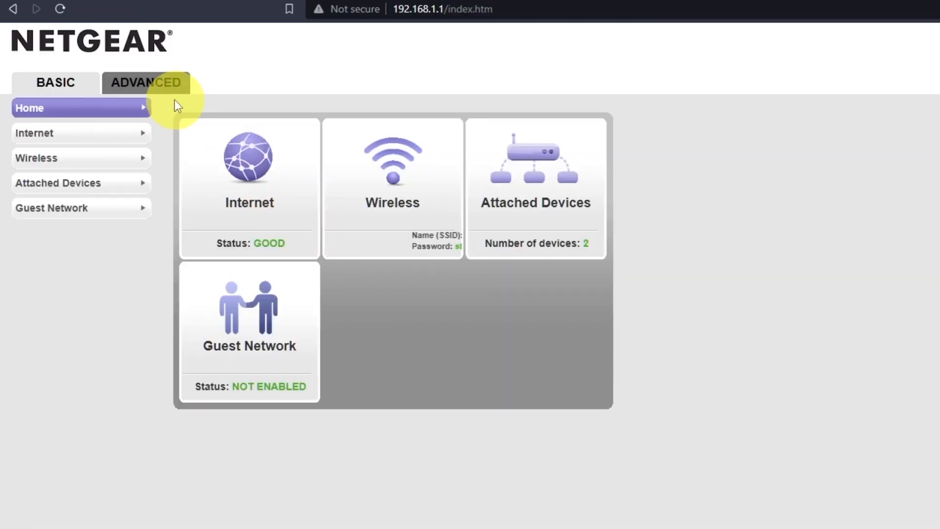
pyautogui.click(168, 93)
pyautogui.click(284, 293)
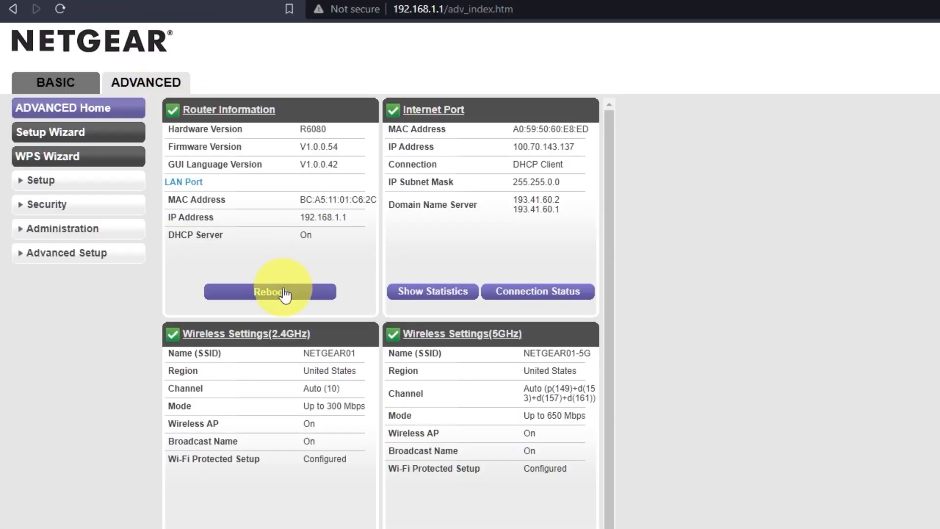
pyautogui.click(776, 106)
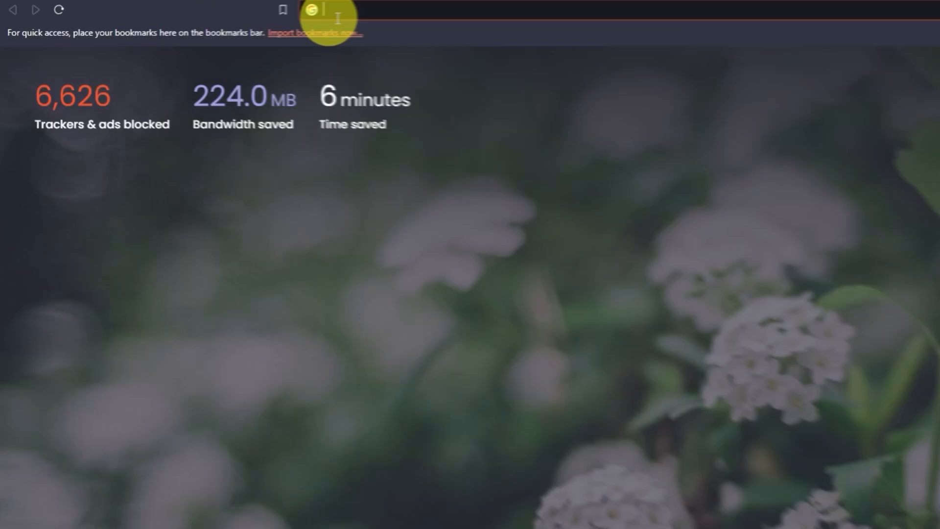
# Search for 'you' (youtube) in a new tab to check the internet works
pyautogui.click(404, 8)
pyautogui.write('you')
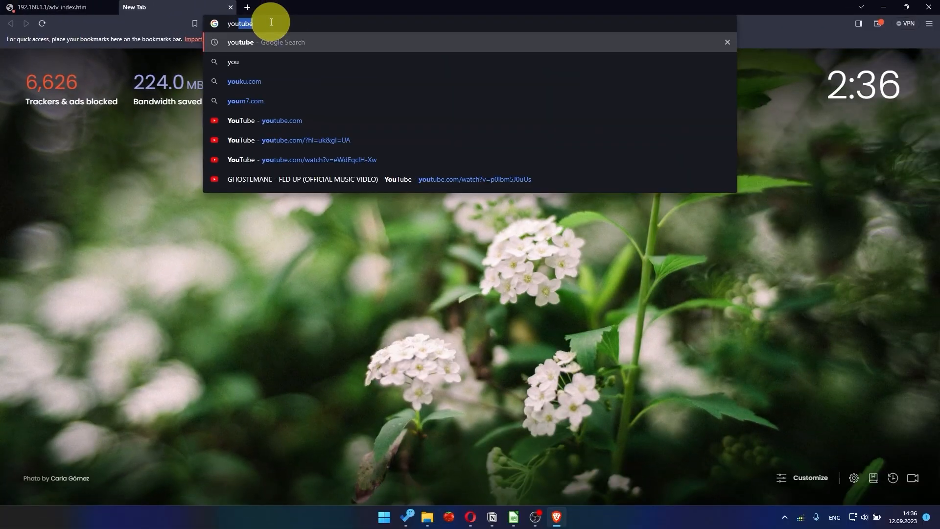
pyautogui.press('Return')
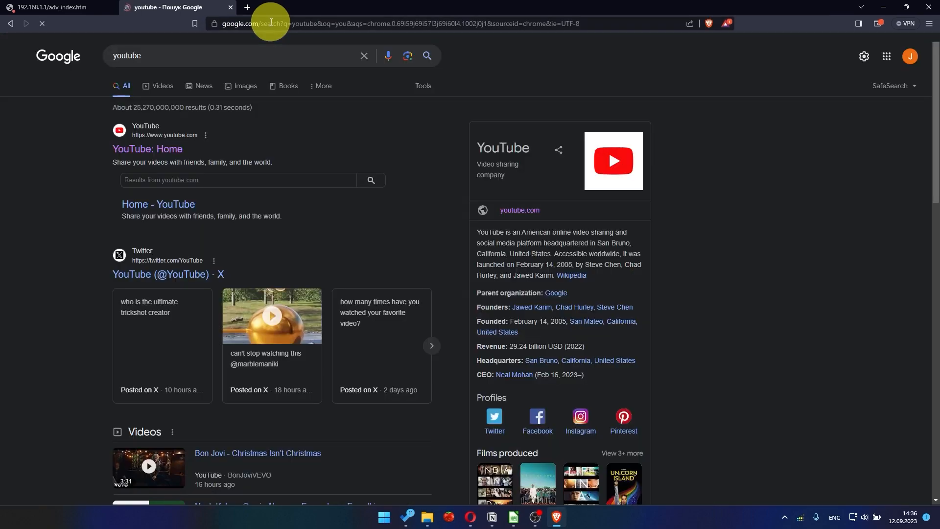